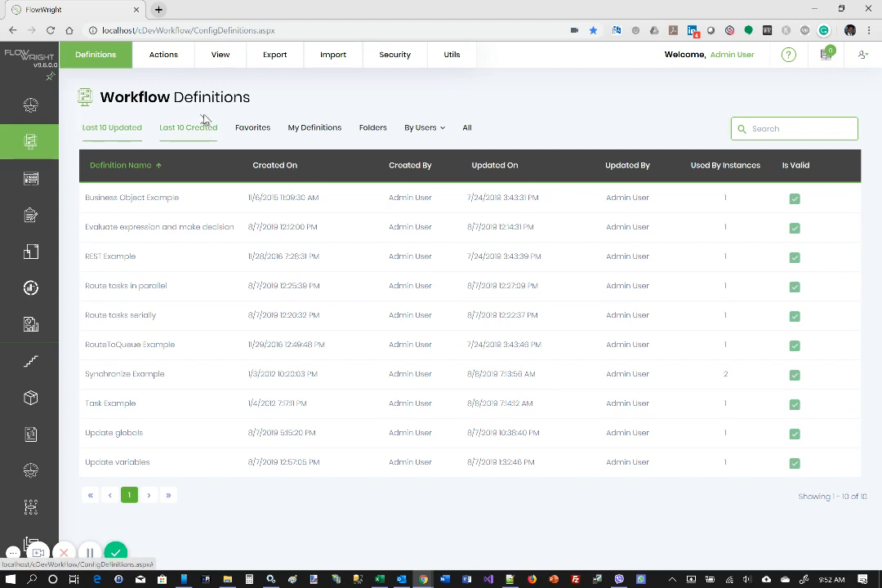
- Create a workflow definition named "Evaluate Expression" with the option to open it in the designer
left_click(164, 53)
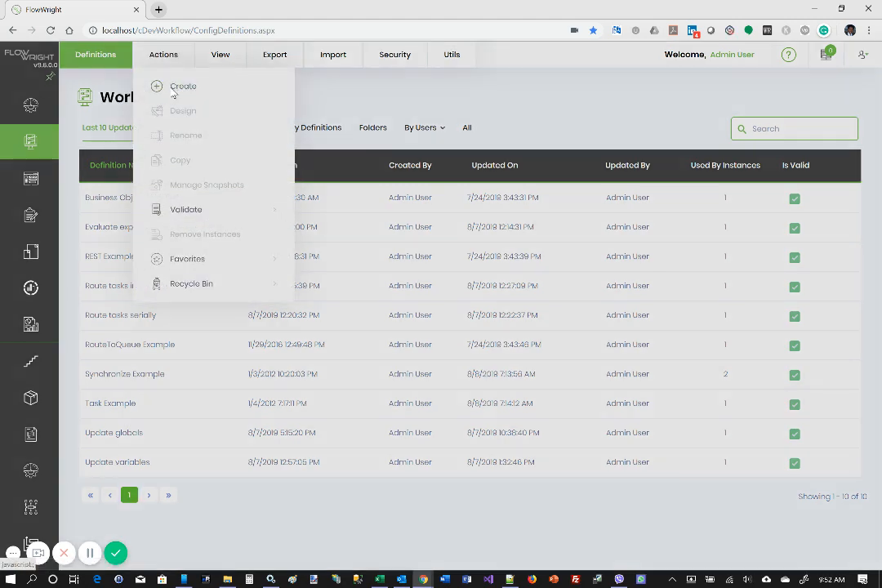
left_click(179, 87)
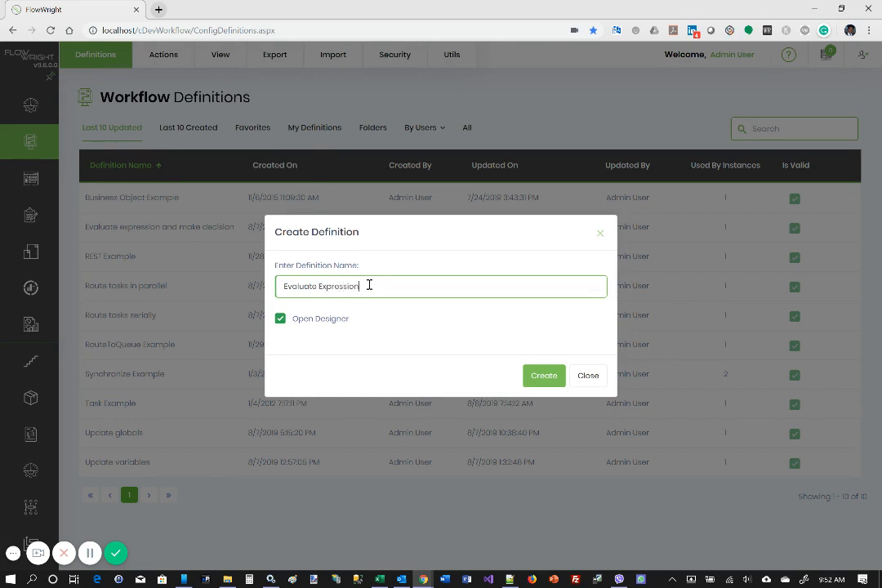
left_click(538, 382)
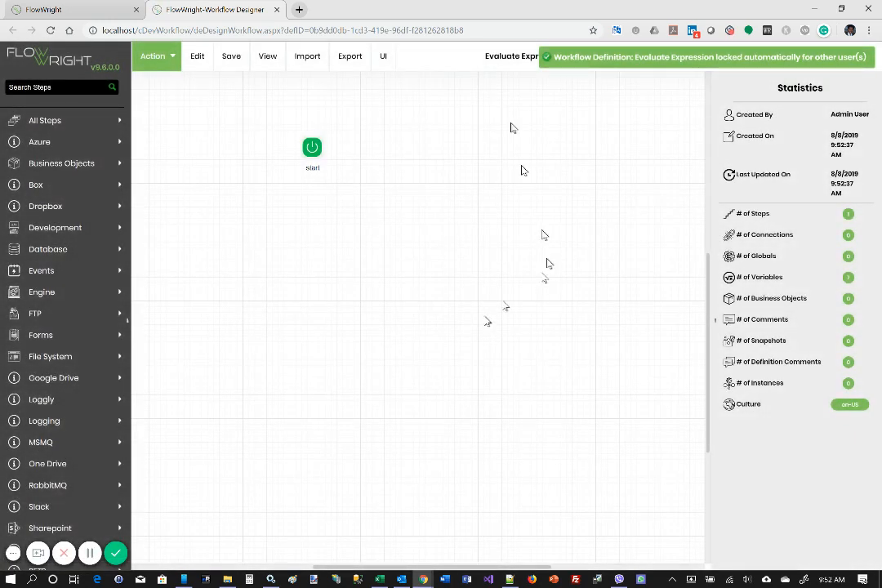
- Define a workflow variable named num1 of type Number
left_click(195, 58)
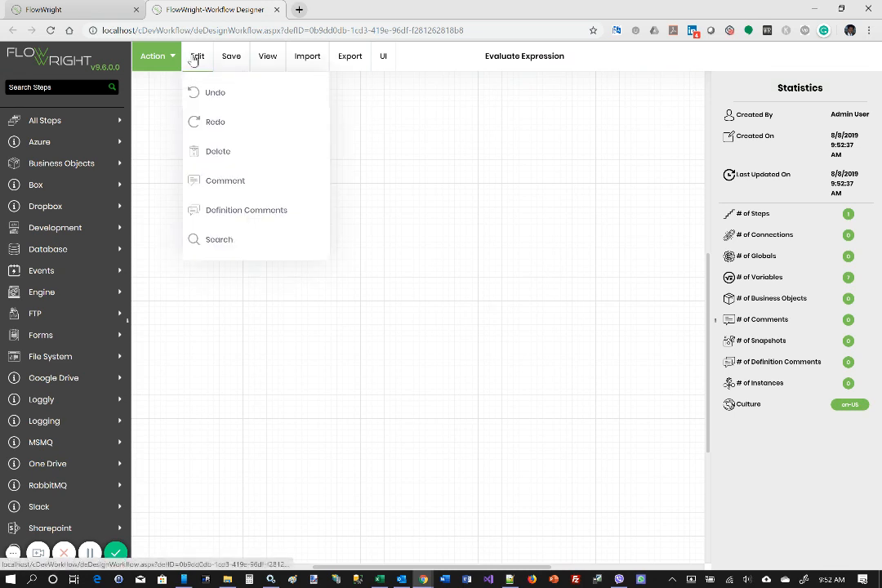
left_click(153, 56)
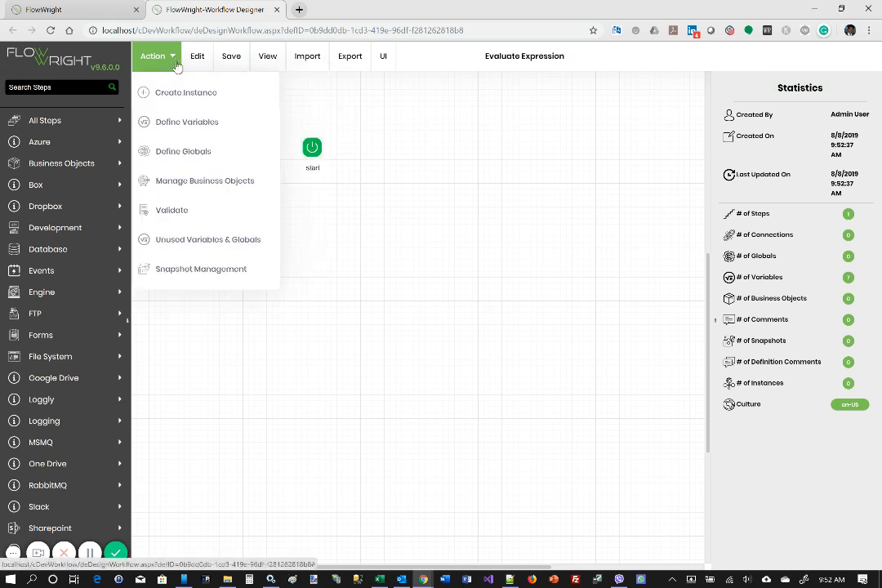
left_click(197, 124)
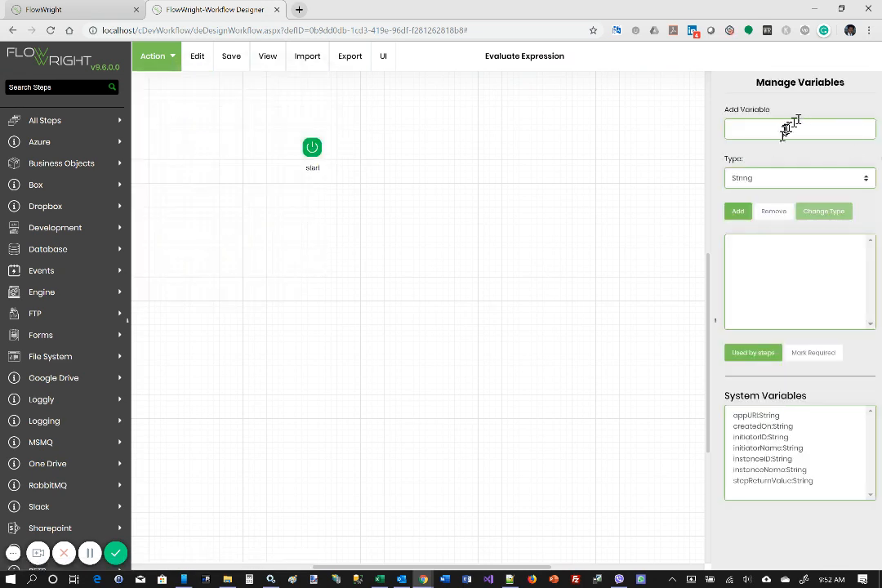
left_click(764, 179)
left_click(745, 216)
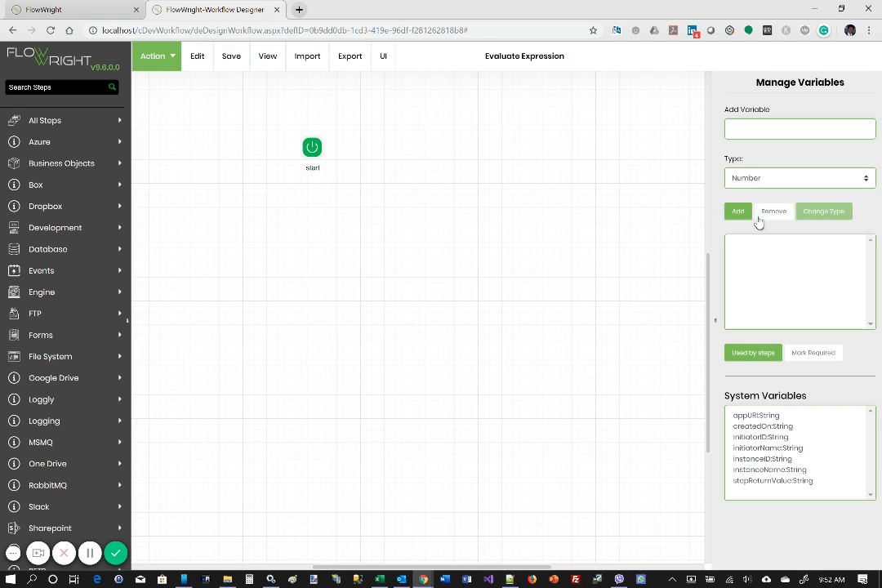
left_click(754, 128)
type("num")
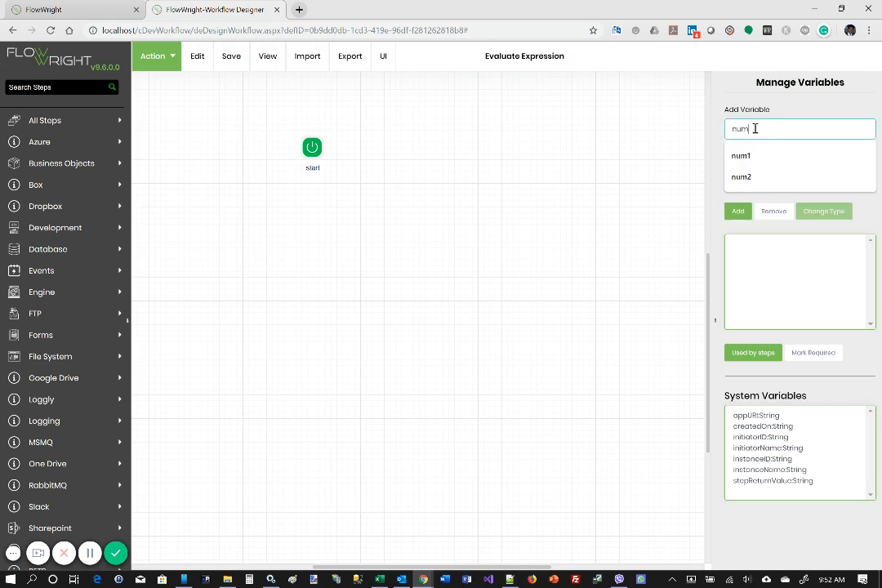
type("1")
left_click(737, 209)
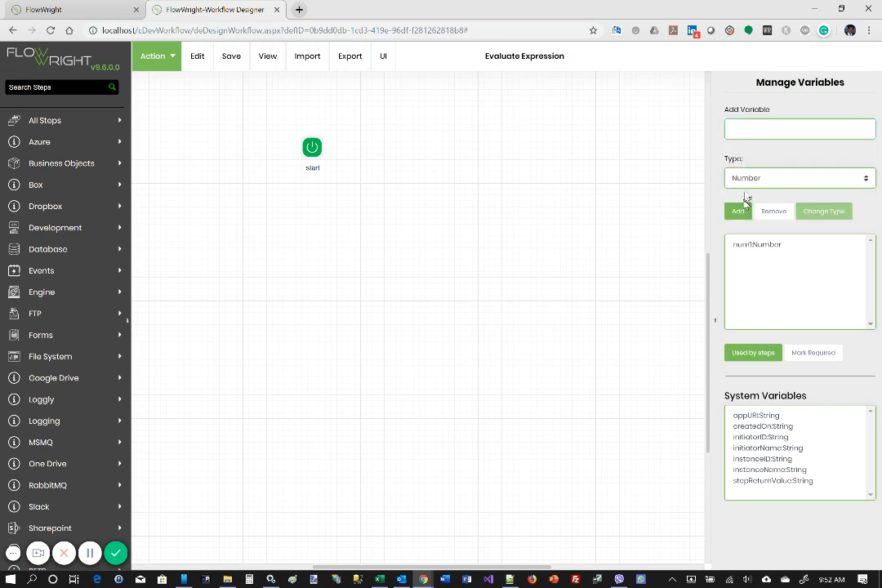
- Define a second Number variable named num2
left_click(764, 124)
type("num2")
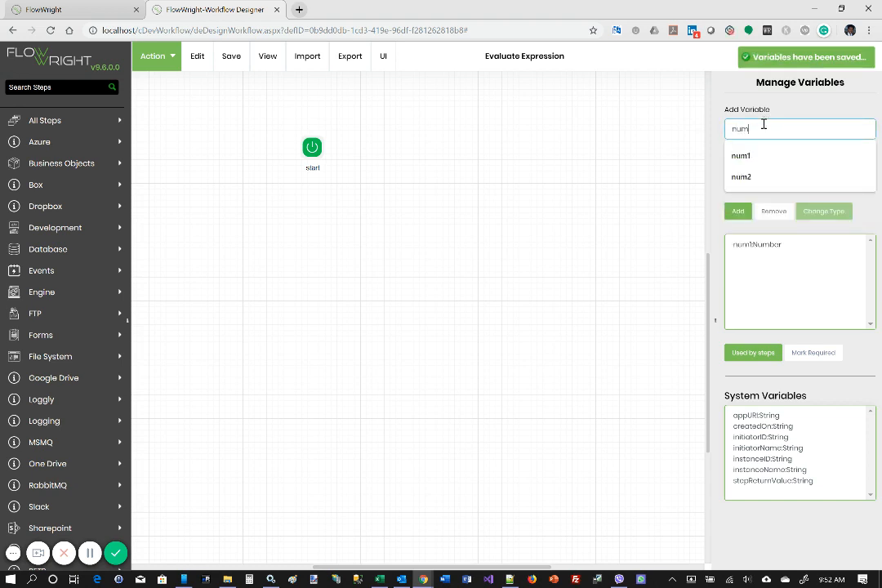
left_click(737, 212)
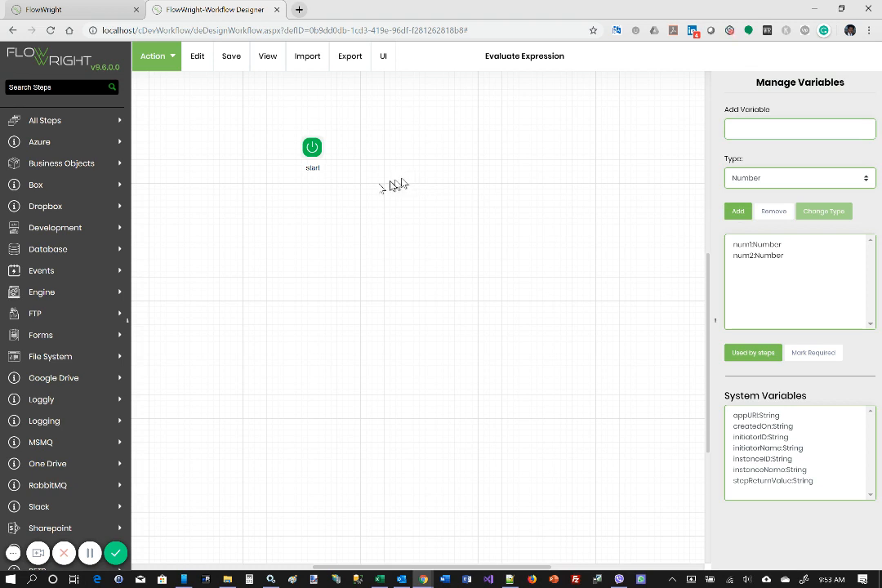
- Find the step that updates a given variable, place it beside the start step, and connect start to it
left_click(53, 86)
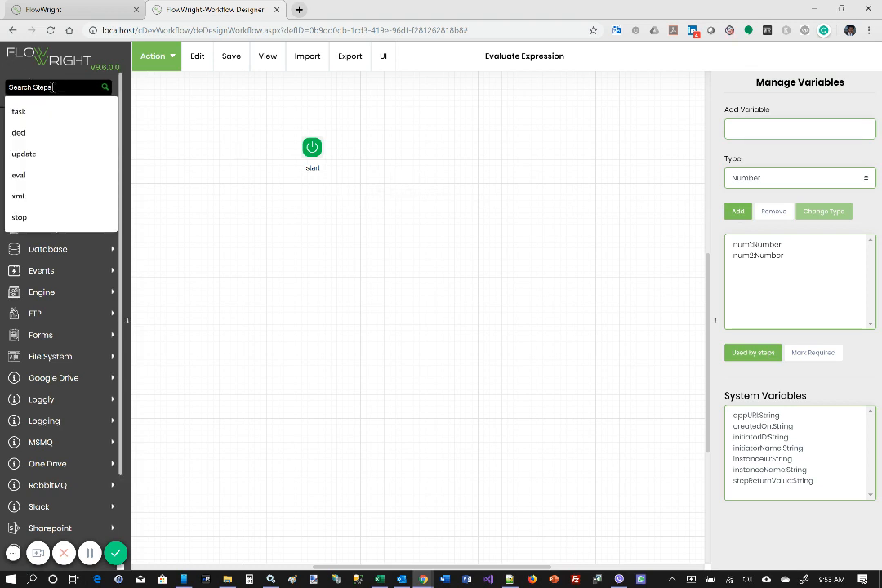
type("update")
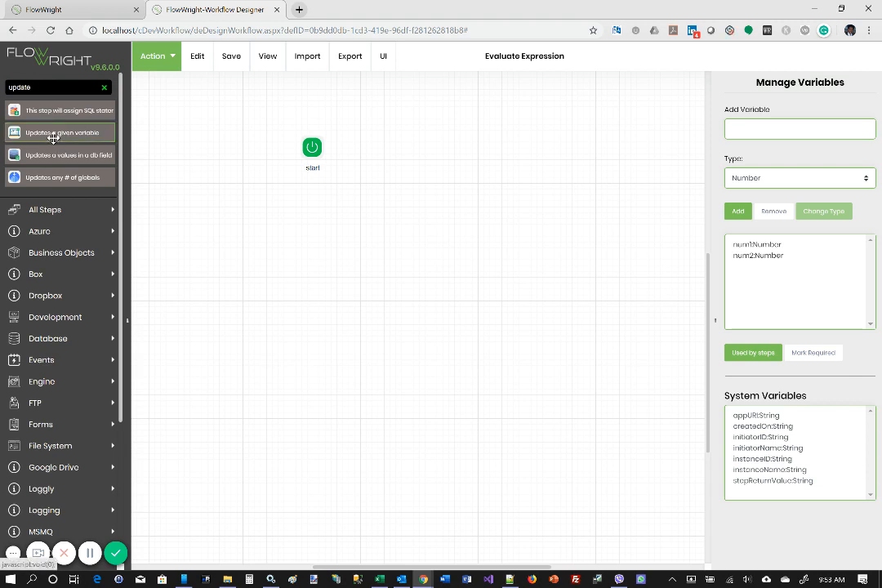
left_click_drag(54, 132, 274, 142)
left_click_drag(337, 140, 437, 144)
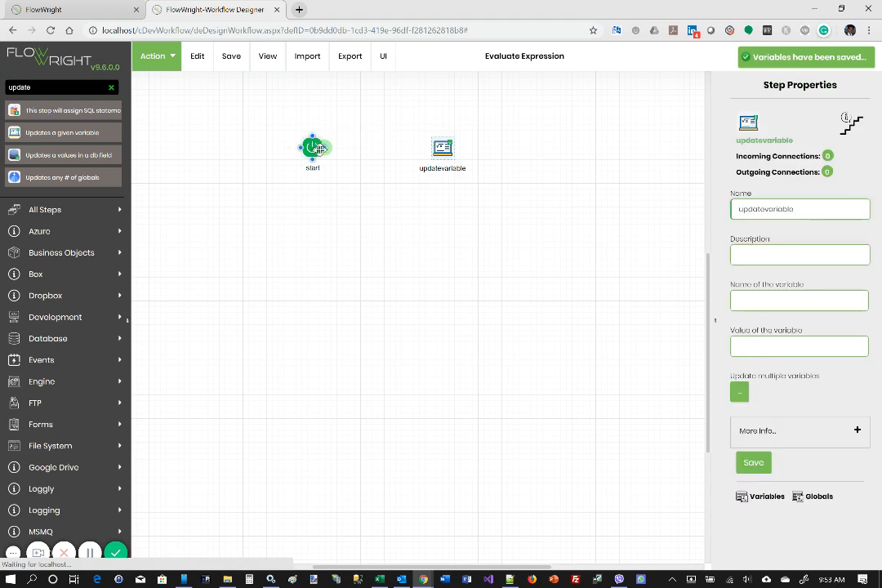
left_click_drag(317, 149, 442, 150)
- Set the updatevariable step to update multiple variables, filling two rows of variable names and values, and save the table
left_click(442, 150)
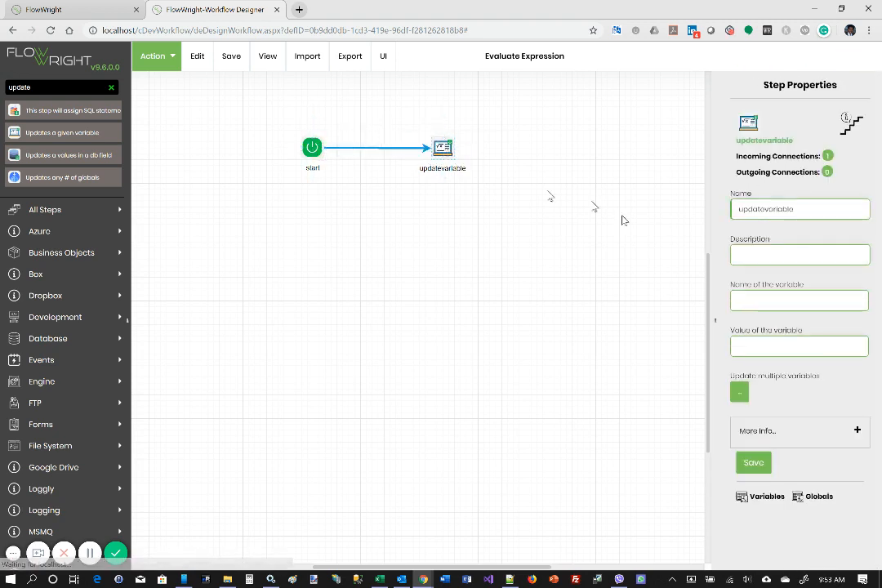
left_click(739, 393)
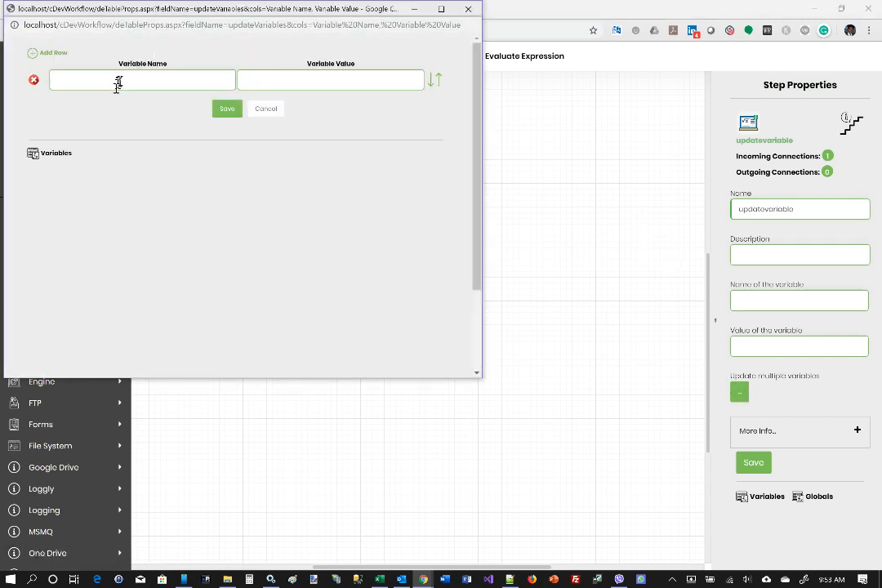
left_click(54, 54)
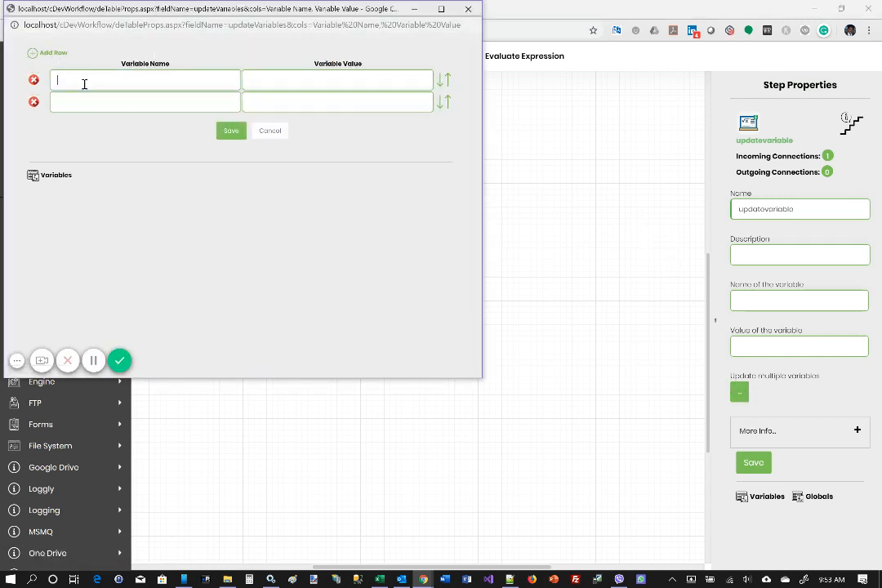
left_click(84, 85)
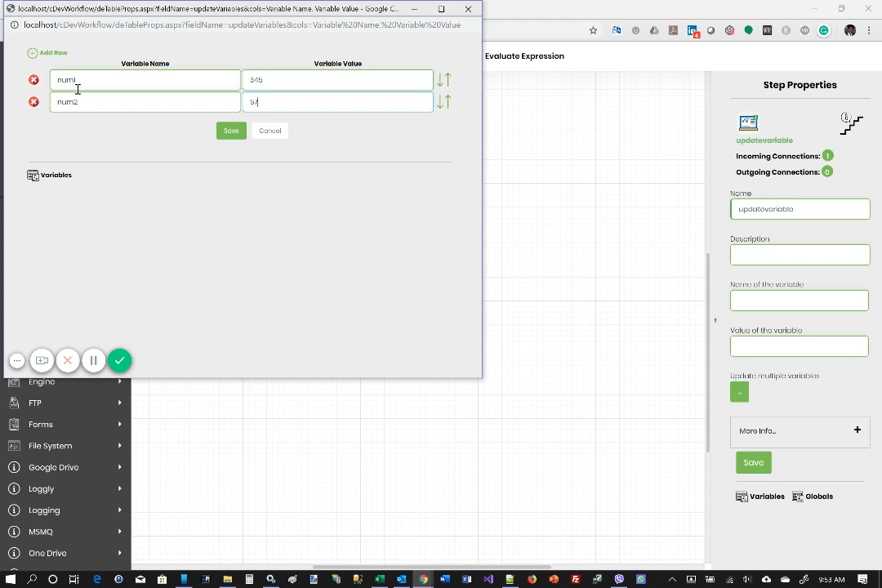
left_click(230, 133)
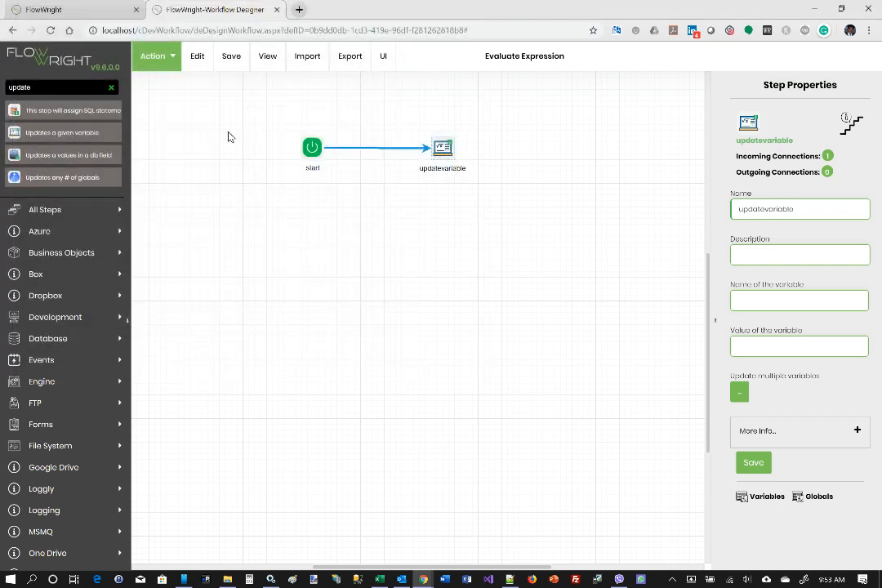
- Define another workflow variable named sum of type Number
left_click(169, 69)
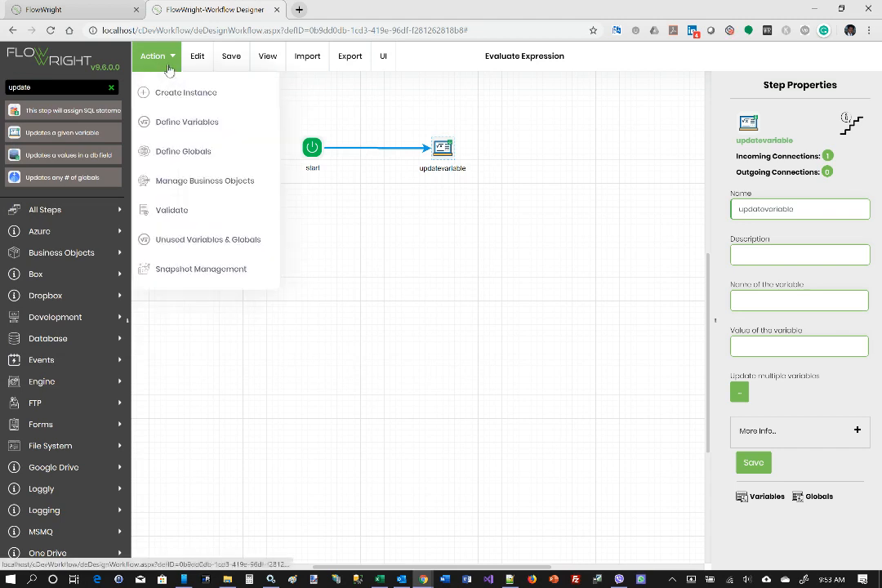
left_click(193, 122)
left_click(749, 131)
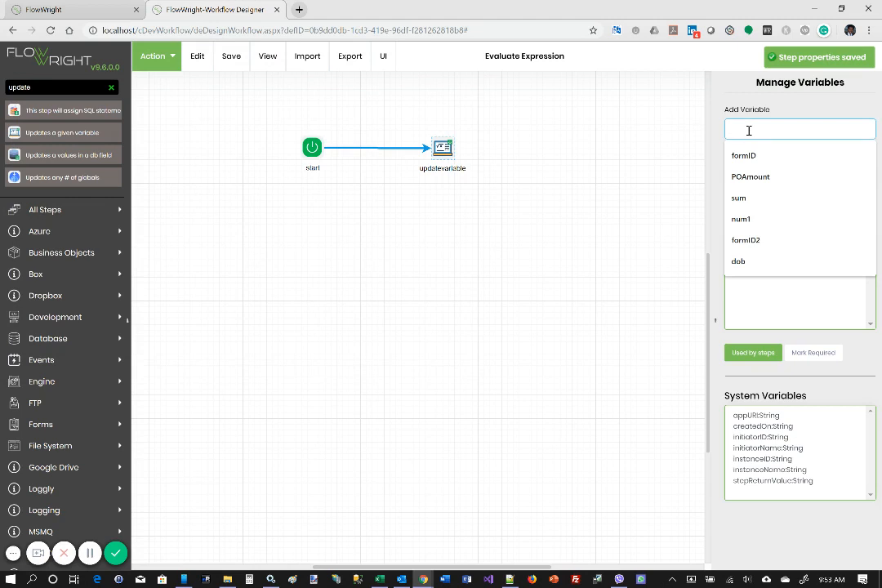
type("sum")
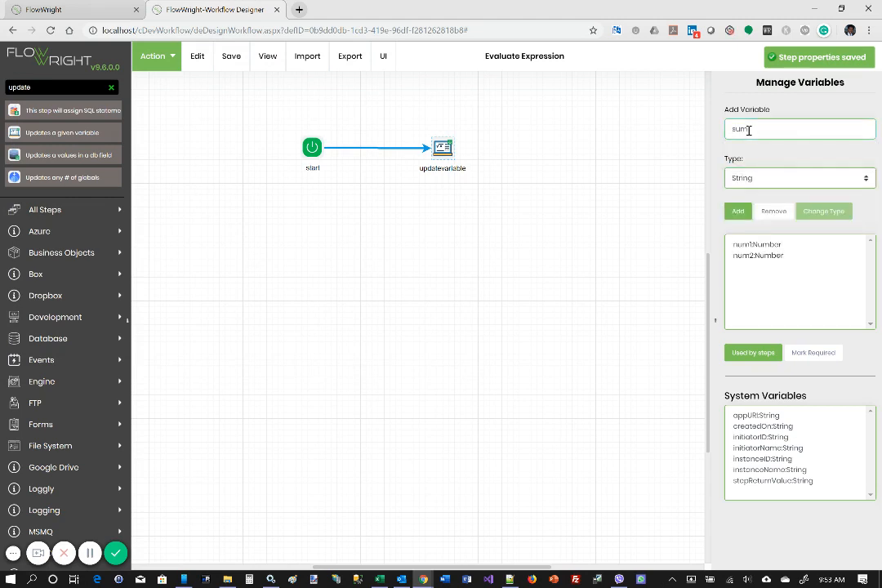
left_click(753, 179)
left_click(759, 216)
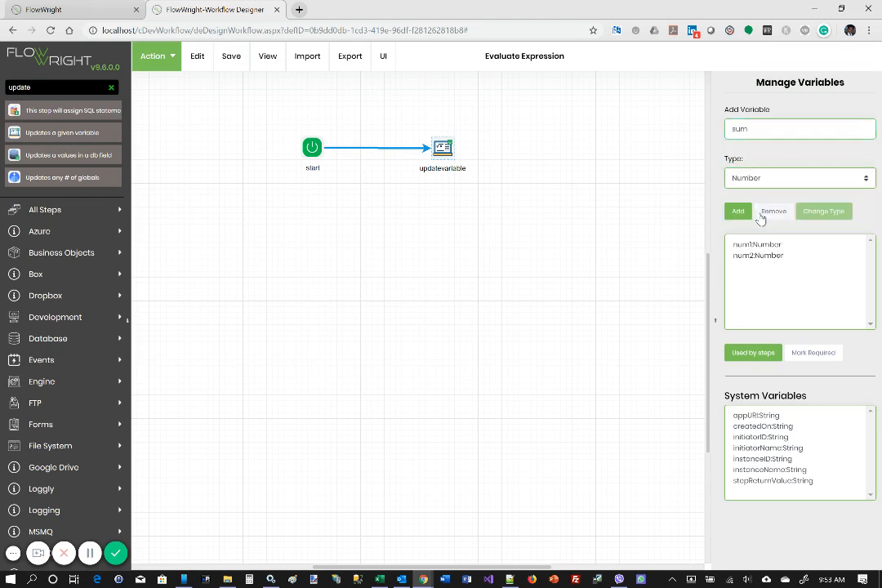
left_click(741, 217)
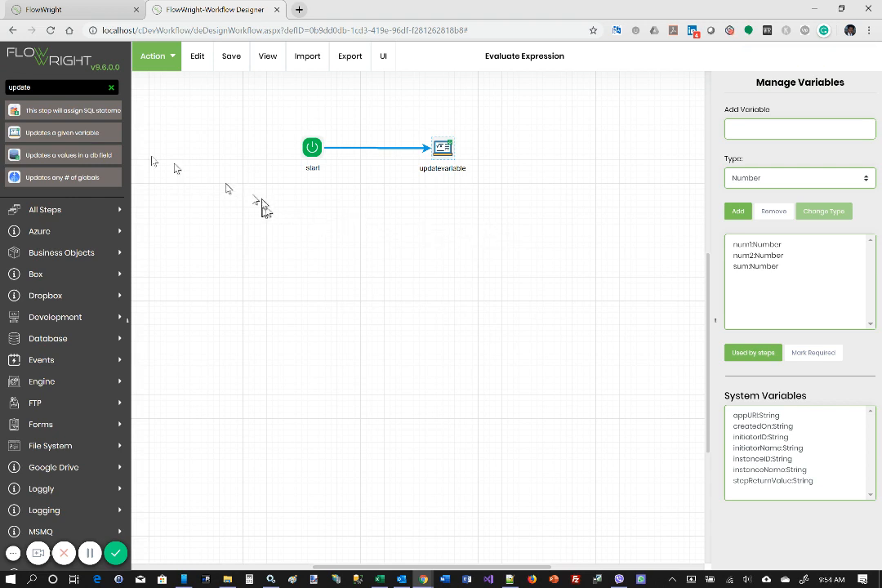
- Find the C# expression evaluation step, place it below and beyond updatevariable, and connect updatevariable to it
left_click_drag(43, 86, 2, 95)
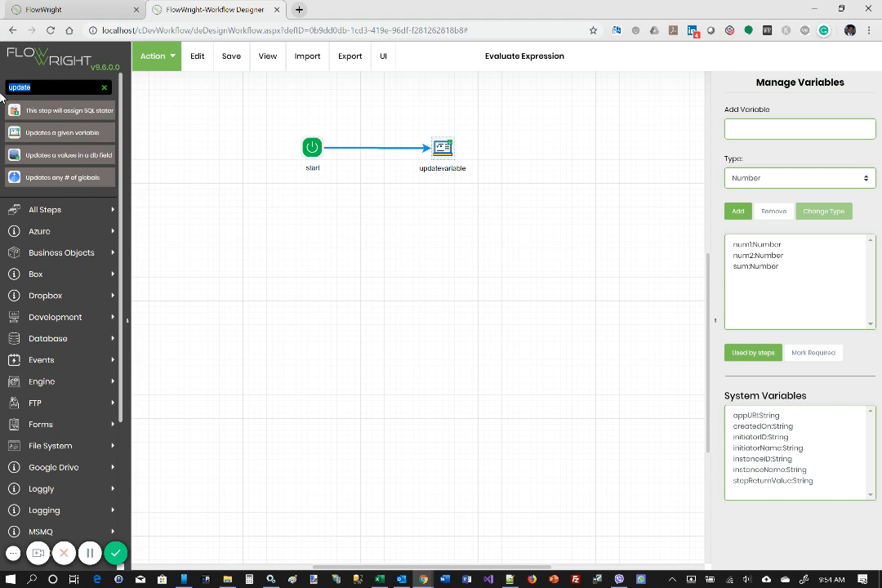
type("expres")
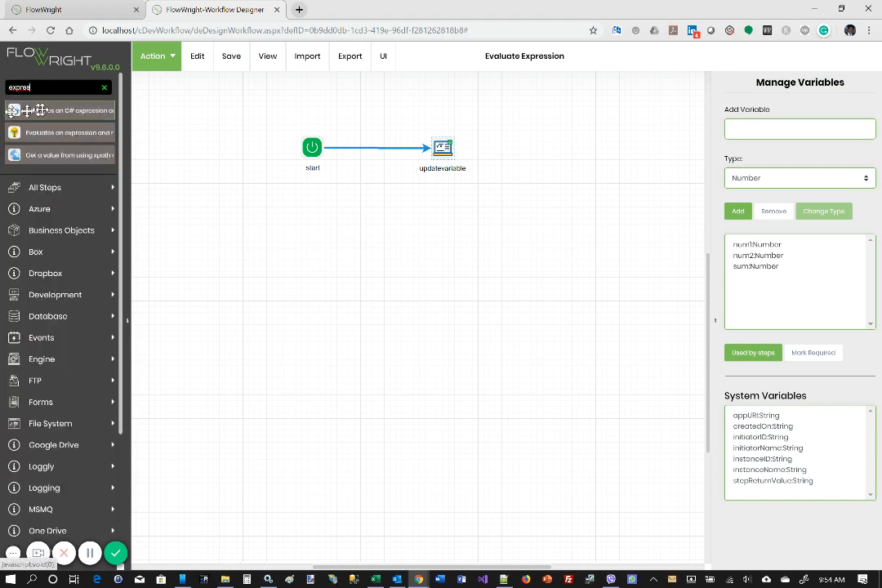
left_click_drag(58, 110, 525, 216)
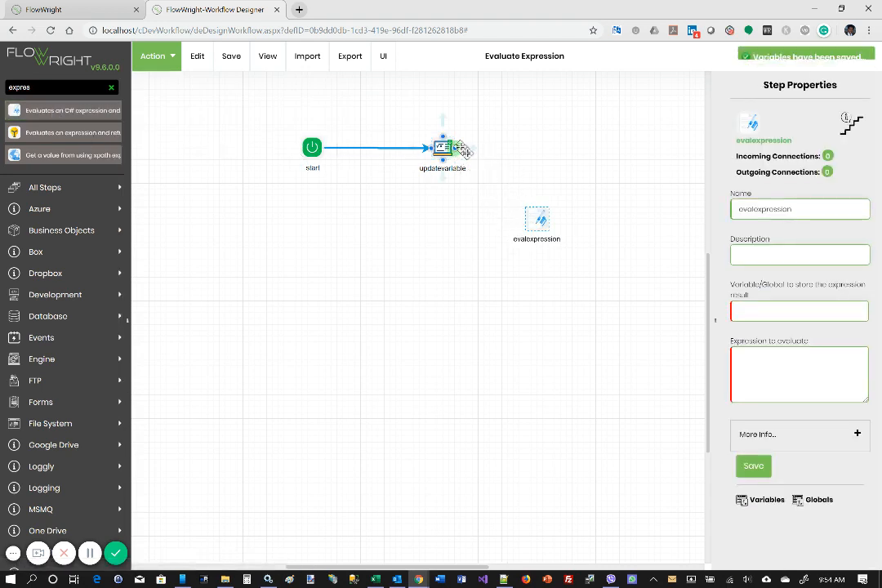
left_click_drag(451, 147, 533, 211)
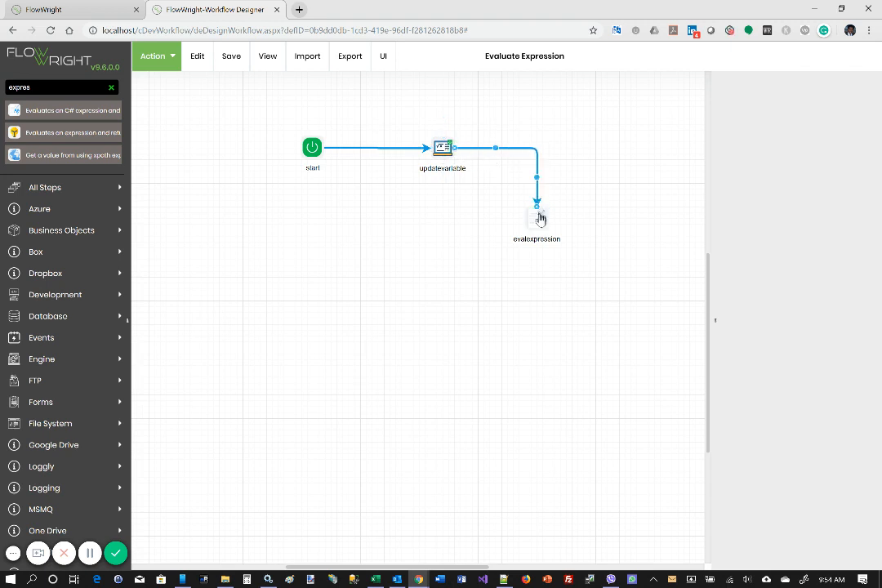
- Set the evalexpression step's expression to evaluate to "Variable.num1 + Variable.num2"
left_click(540, 221)
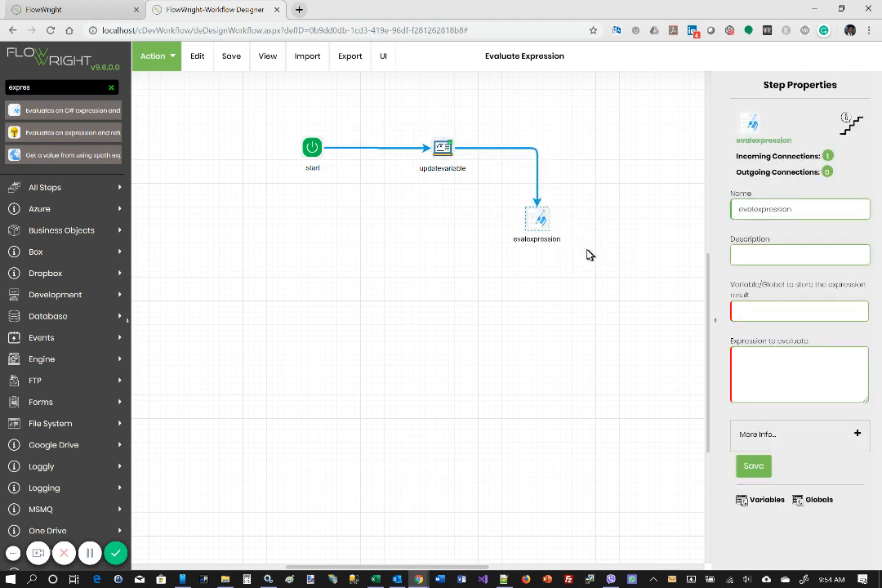
left_click(764, 371)
type("e")
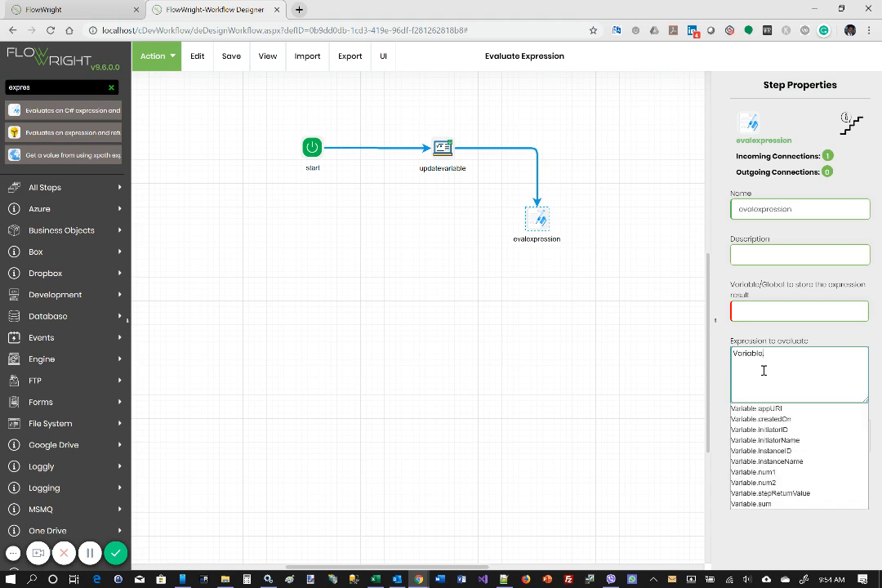
type(".")
left_click(768, 473)
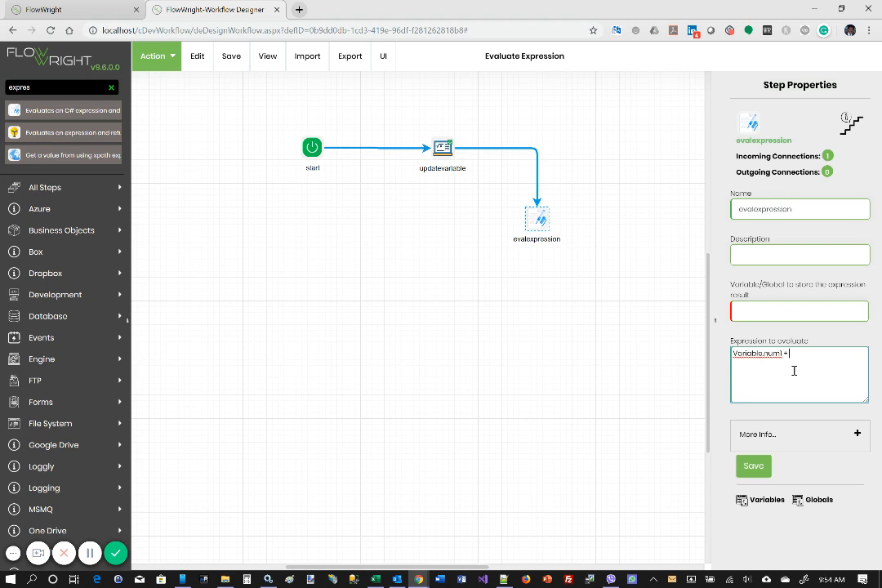
type("+ Variab")
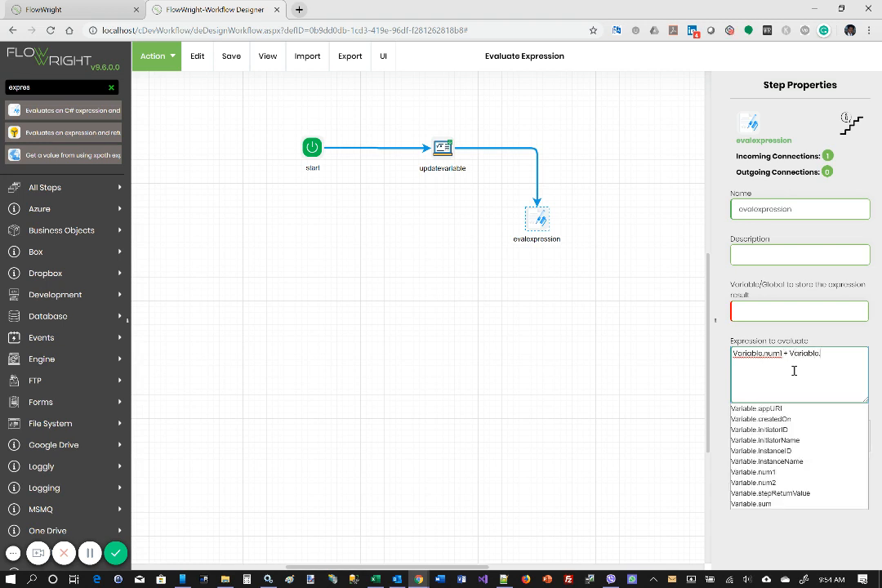
type("le.")
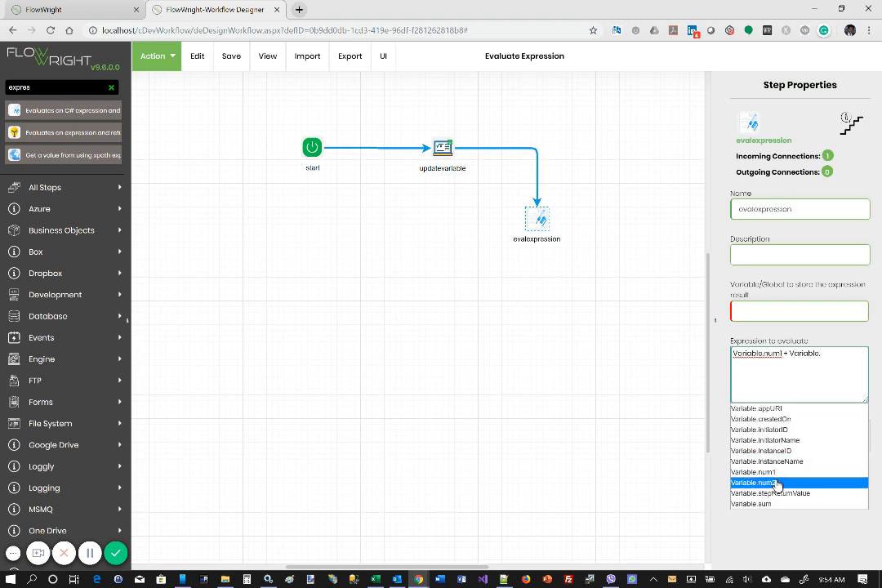
left_click(739, 483)
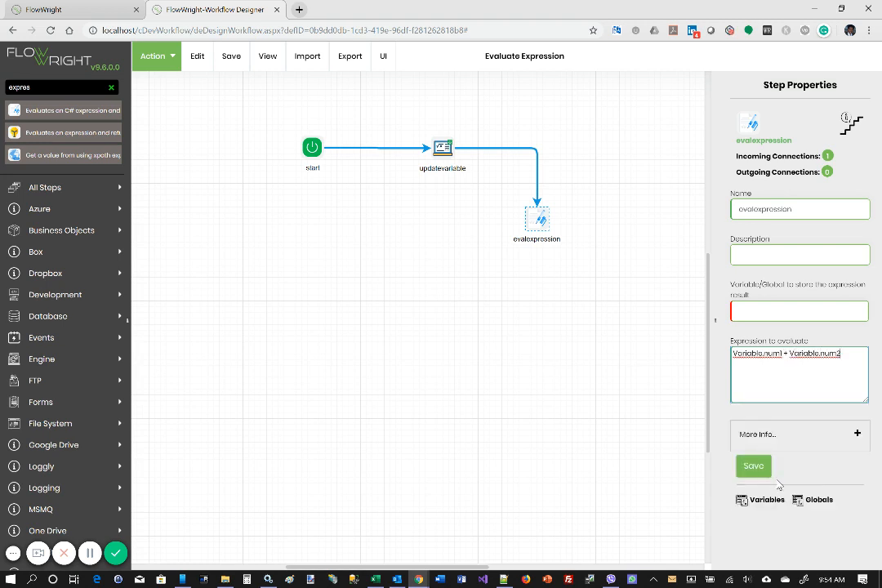
- Store the expression result in Variable.sum, and save both the step properties and the workflow definition
left_click(761, 312)
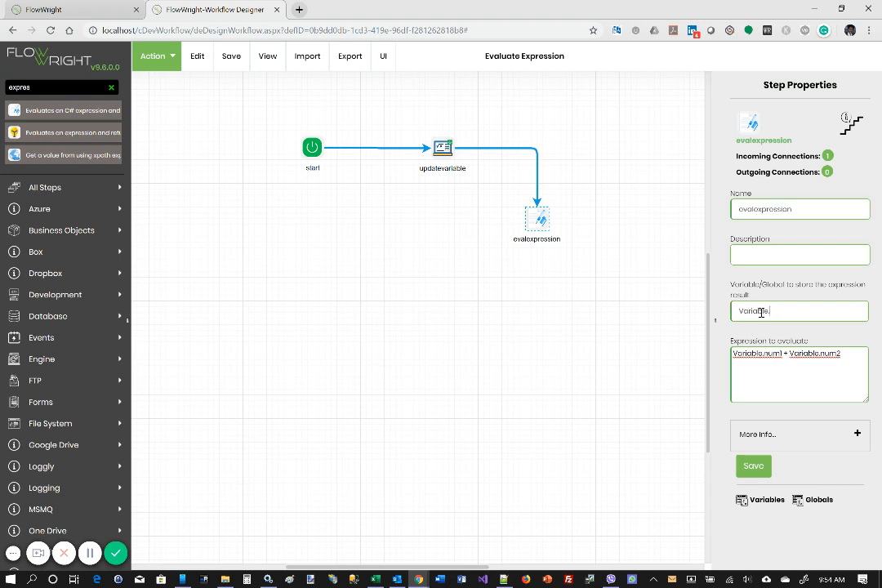
type("sum")
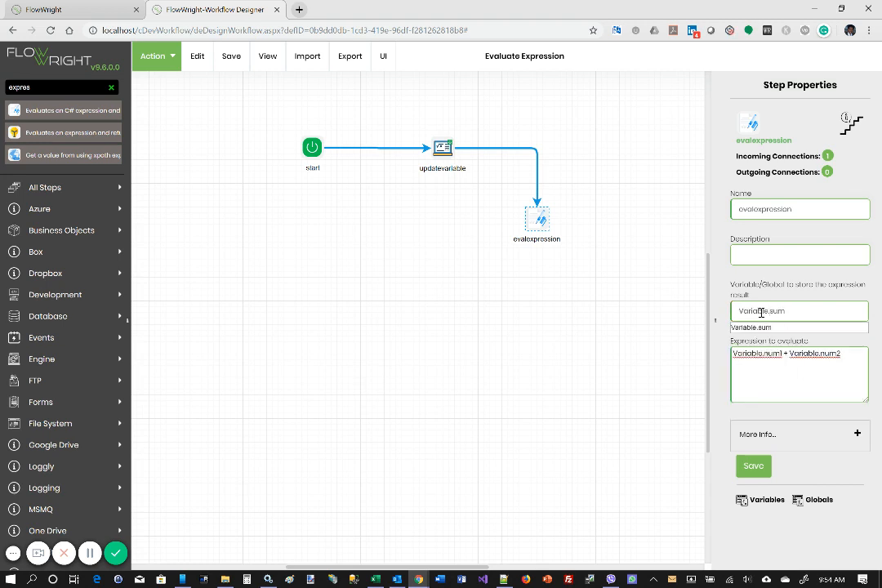
left_click(756, 467)
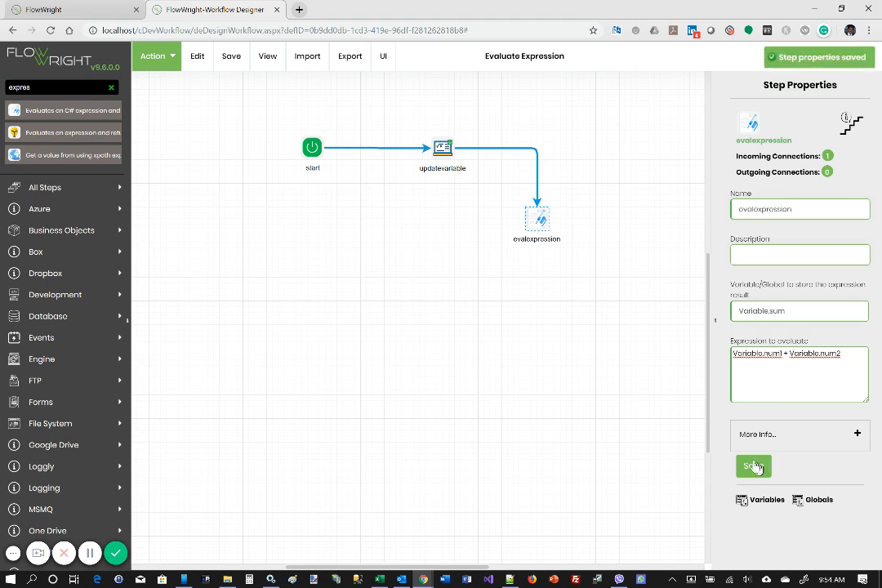
left_click(229, 58)
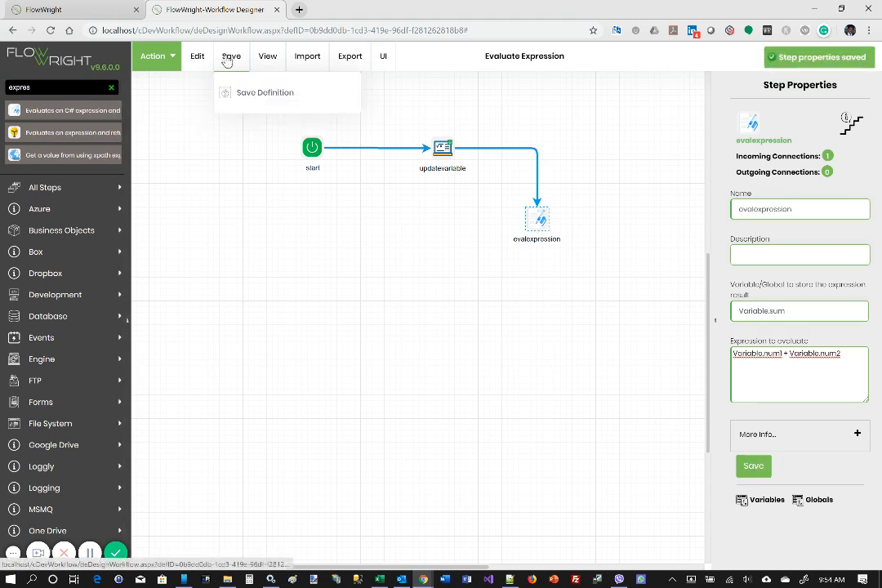
left_click(250, 95)
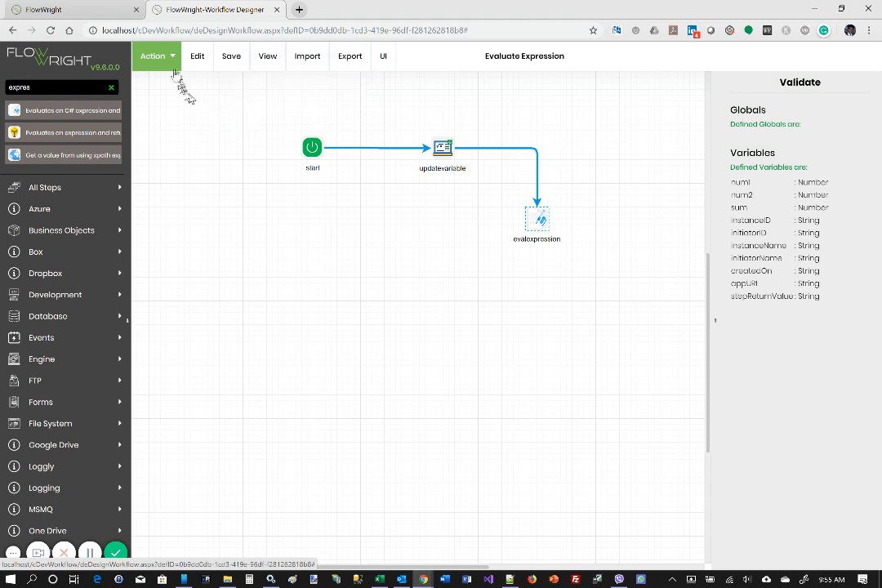
- Create an instance of the workflow with an automatically generated instance name, leaving the variable values blank, and execute it
left_click(153, 56)
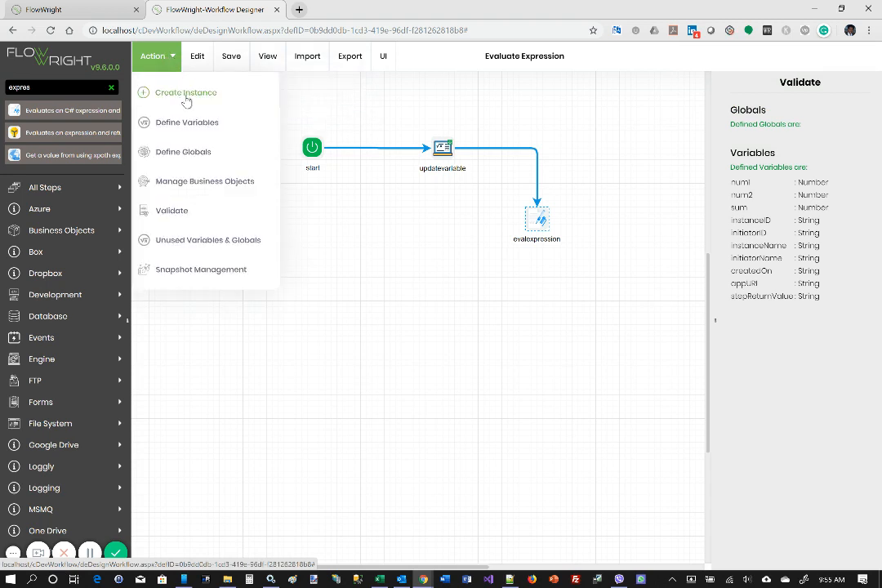
left_click(186, 93)
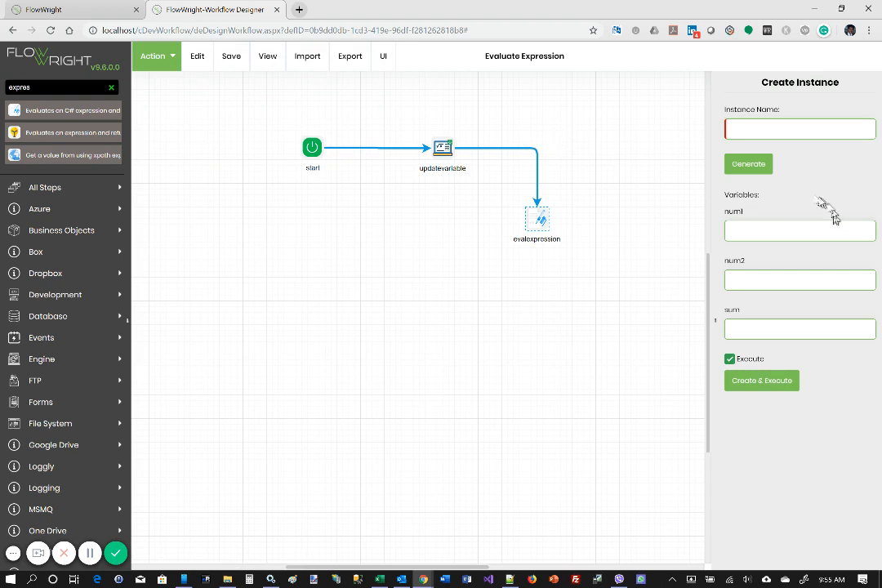
left_click(761, 165)
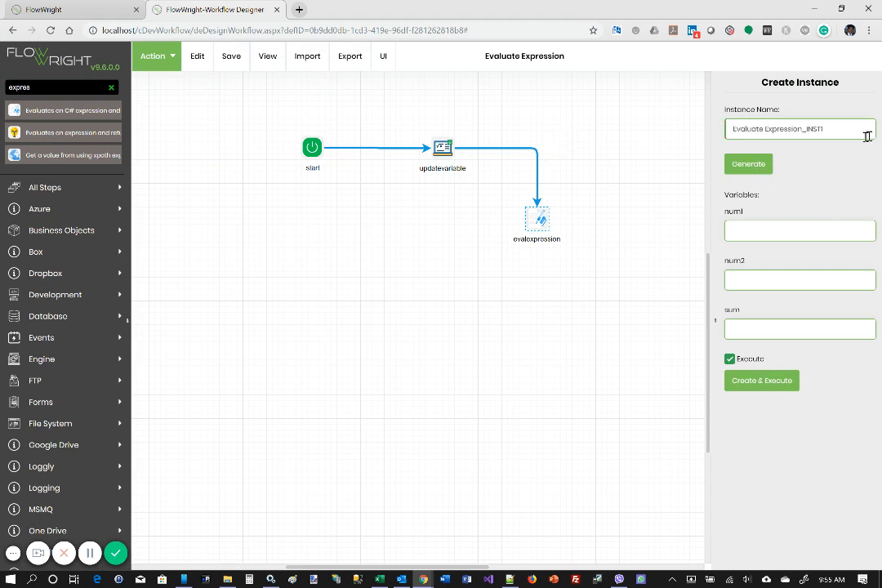
left_click(776, 383)
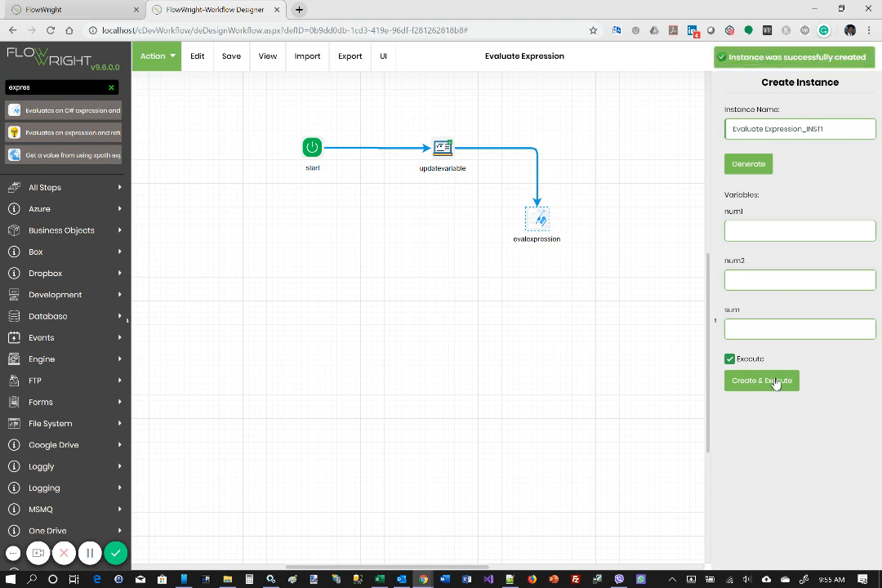
- Close the workflow designer and open the new Evaluate Expression instance from the workflow instances, sorted by most recent update
left_click(279, 11)
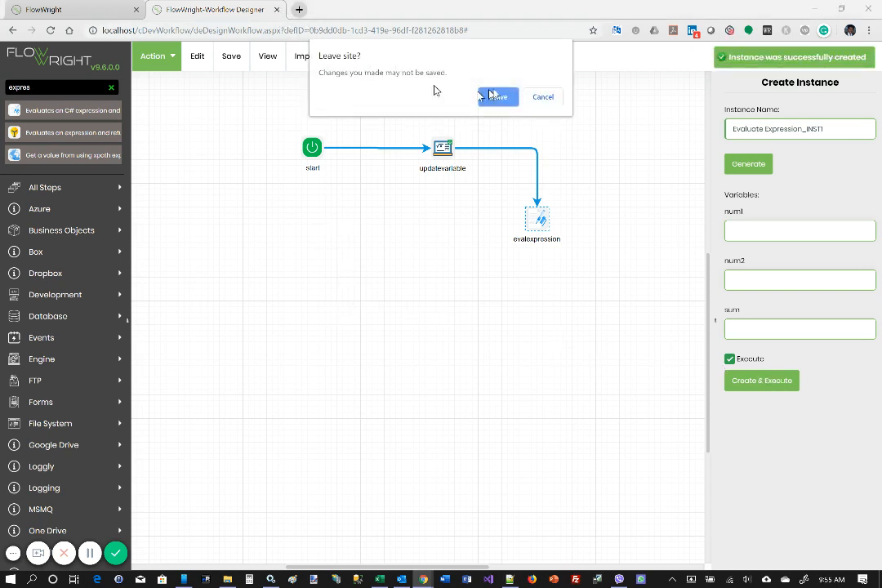
left_click(500, 97)
mouse_move(40, 191)
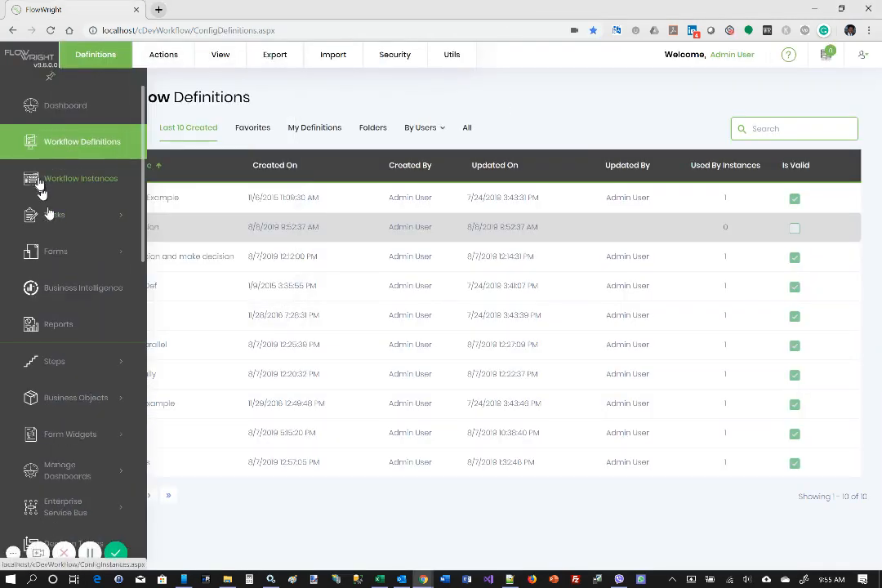
left_click(95, 182)
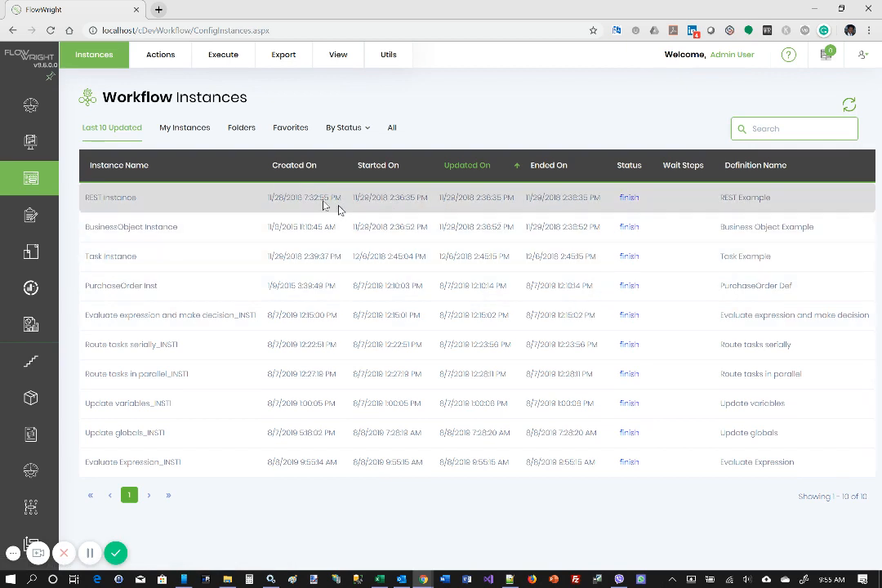
left_click(482, 168)
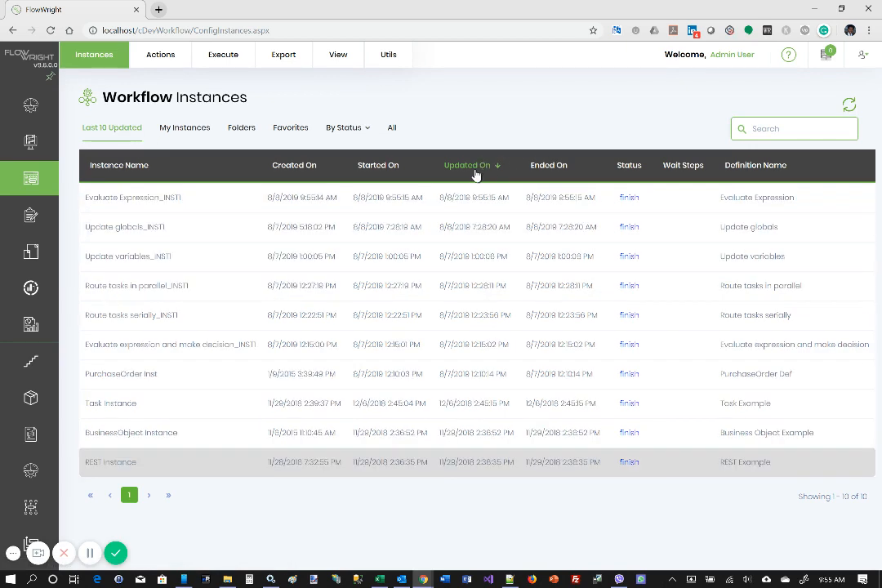
double_click(179, 199)
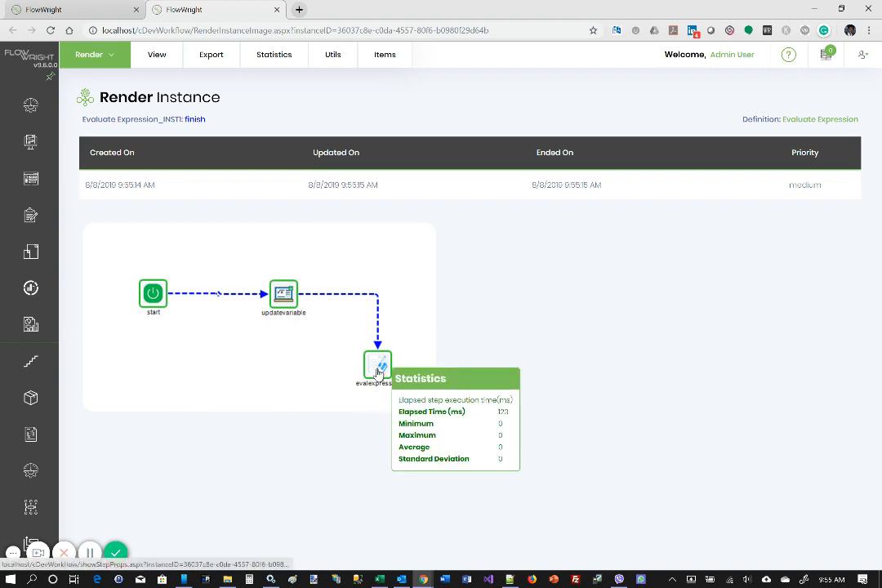
- Inspect the variable values recorded for the executed evalexpression step in the rendered instance
left_click(378, 369)
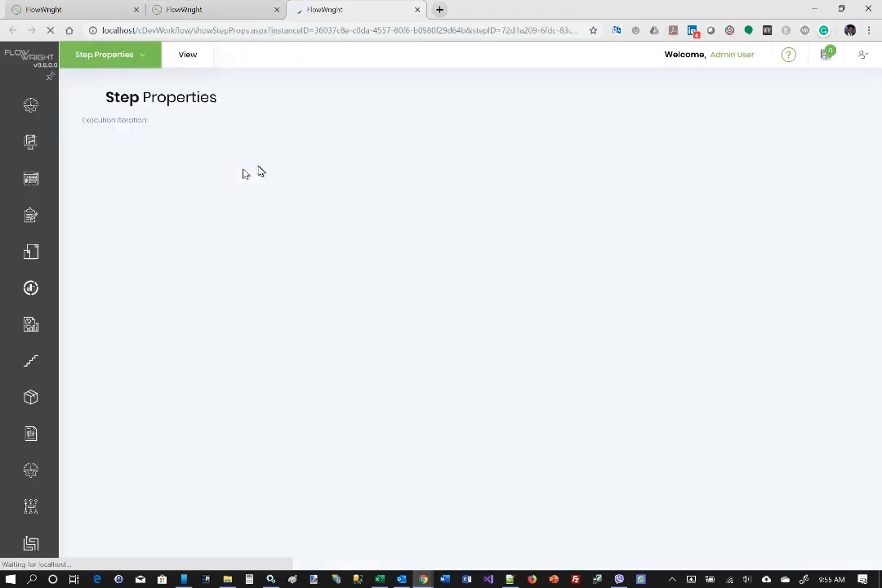
left_click(190, 57)
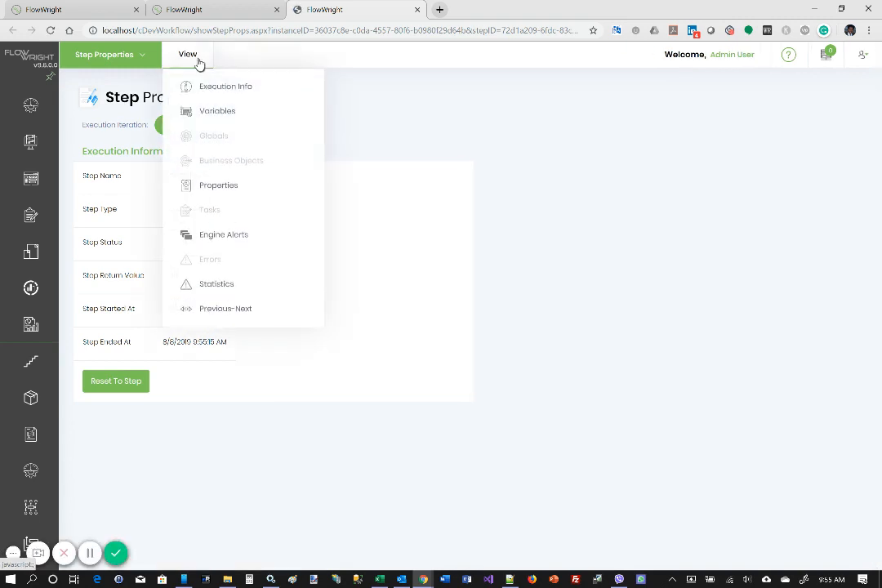
left_click(204, 111)
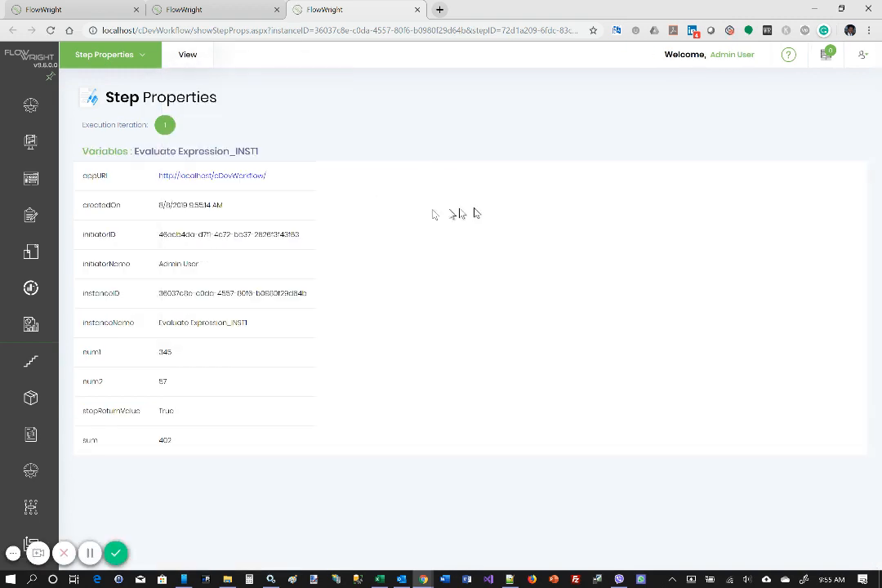